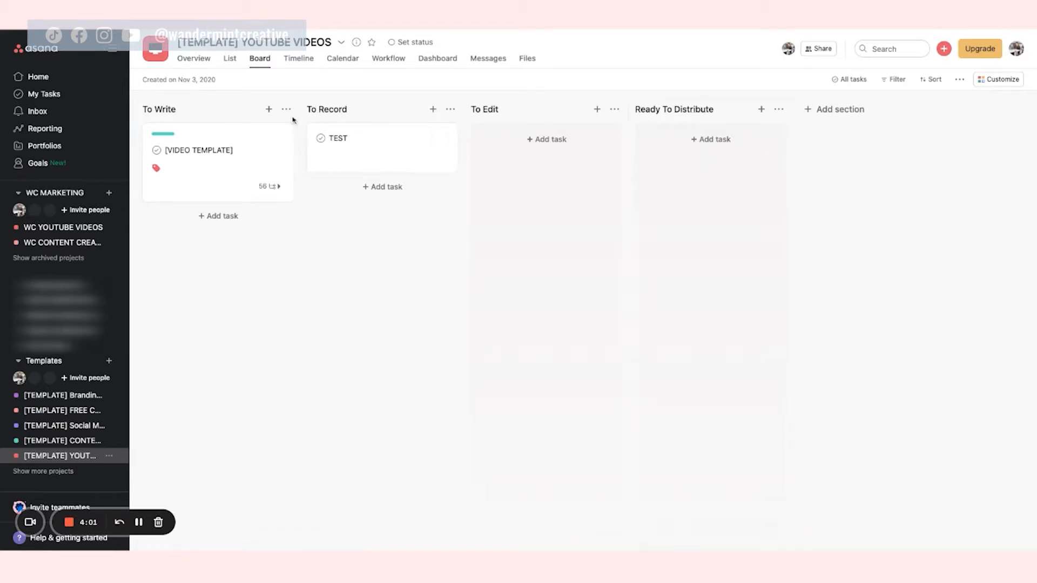
Step: Open the [VIDEO TEMPLATE] task and review its title, description fields, editing links and subtasks
click(170, 157)
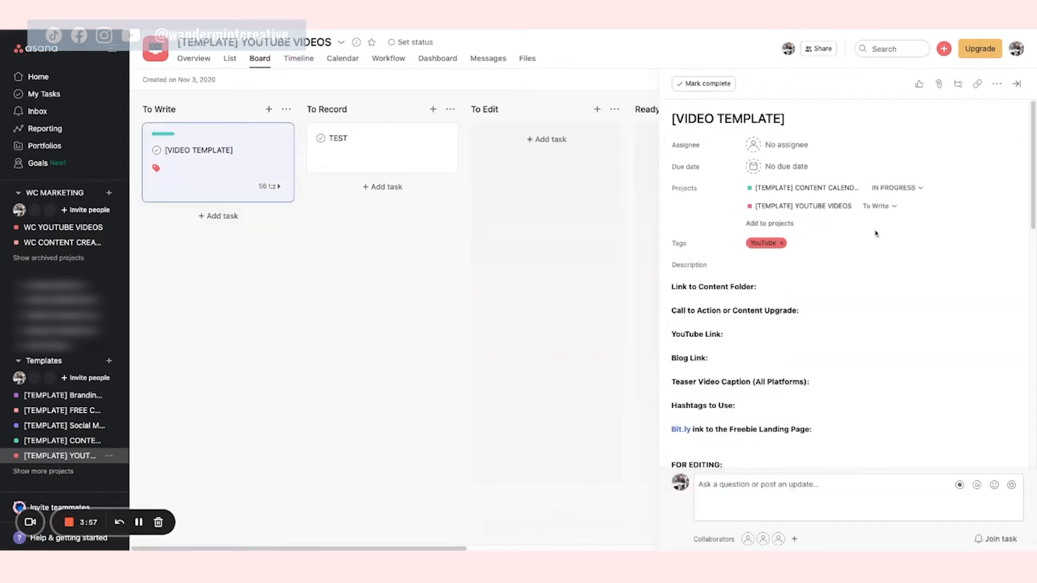
drag(674, 118, 787, 119)
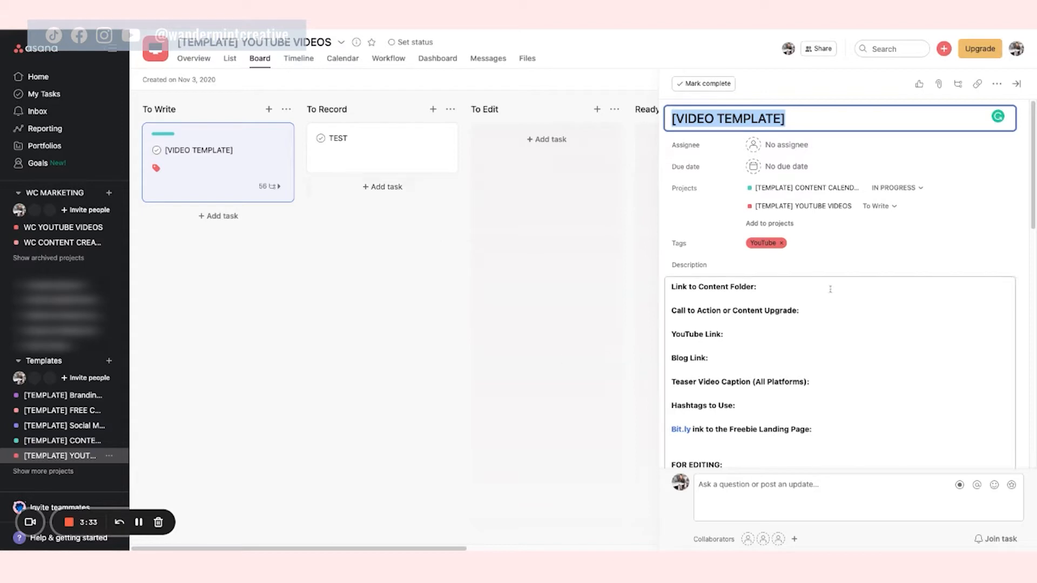
click(778, 291)
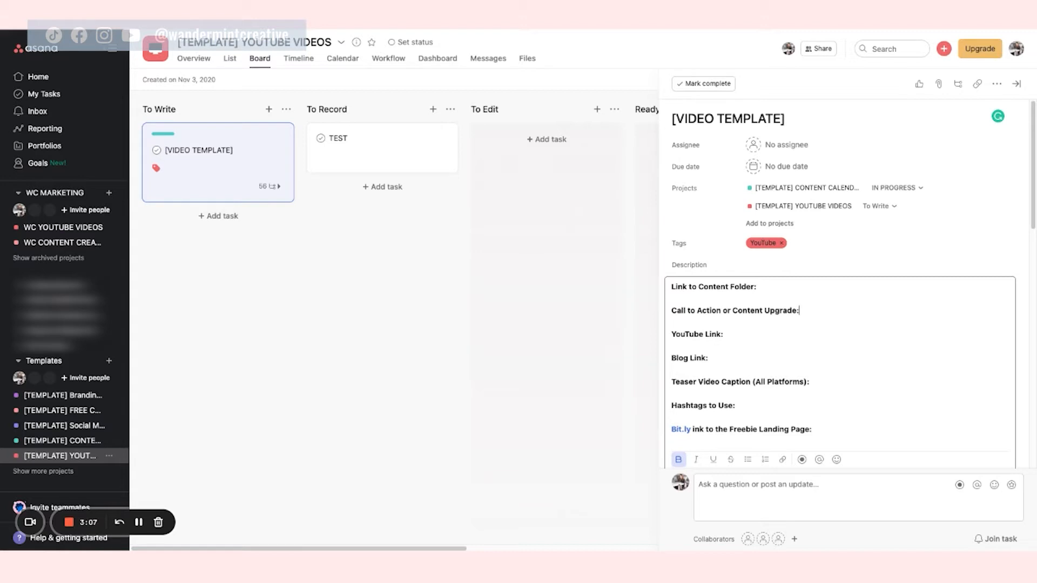
click(761, 336)
click(753, 367)
scroll(735, 335, down, 2)
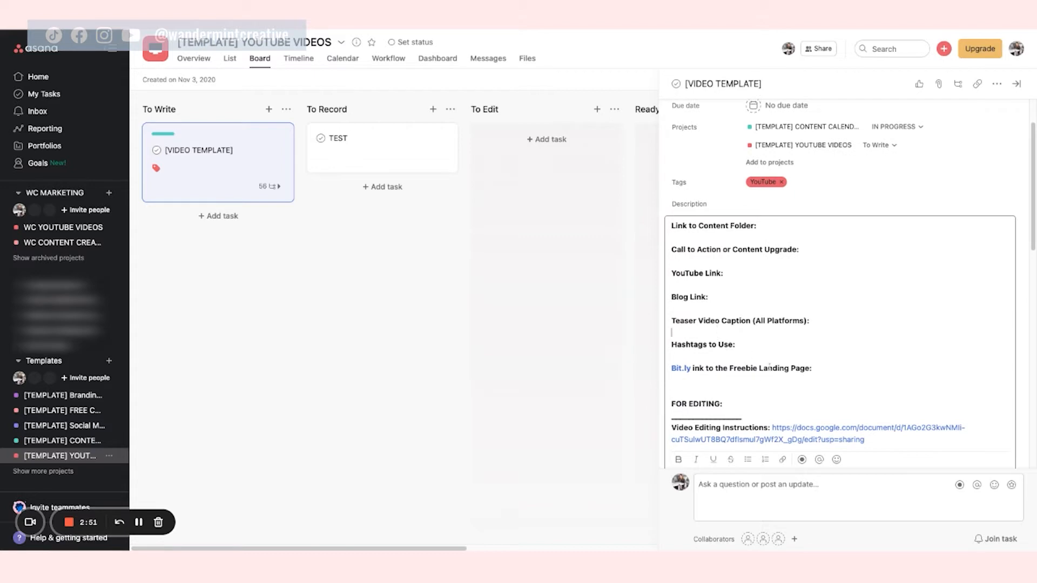
scroll(739, 366, down, 2)
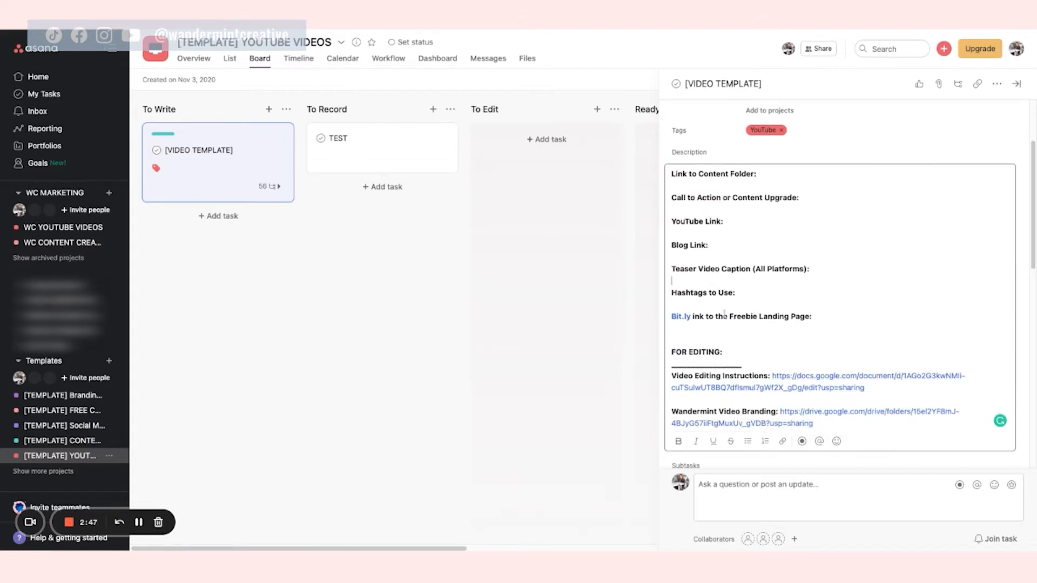
scroll(784, 386, down, 5)
scroll(784, 385, down, 4)
scroll(783, 385, up, 12)
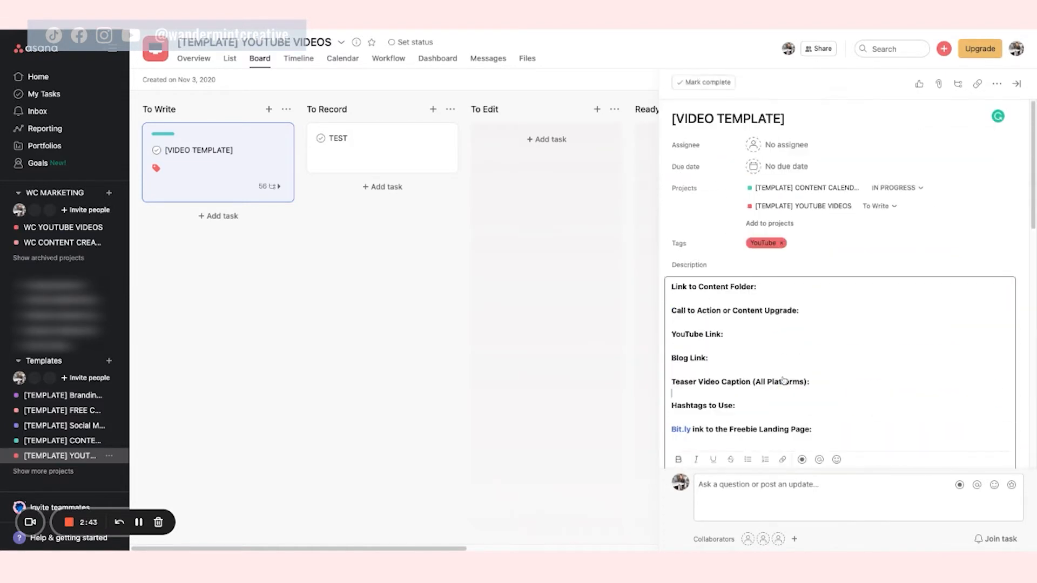
click(783, 393)
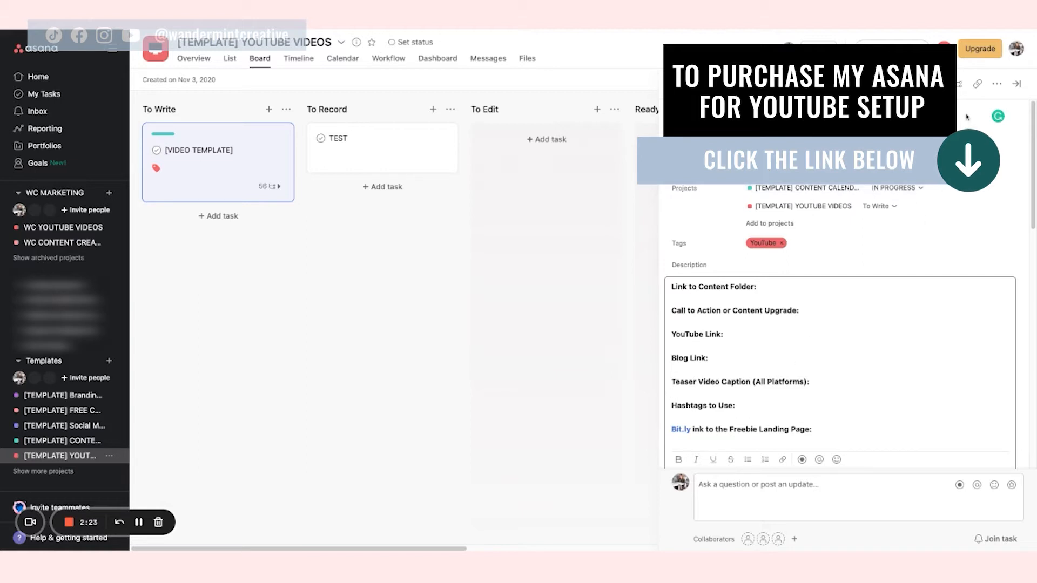
click(1015, 85)
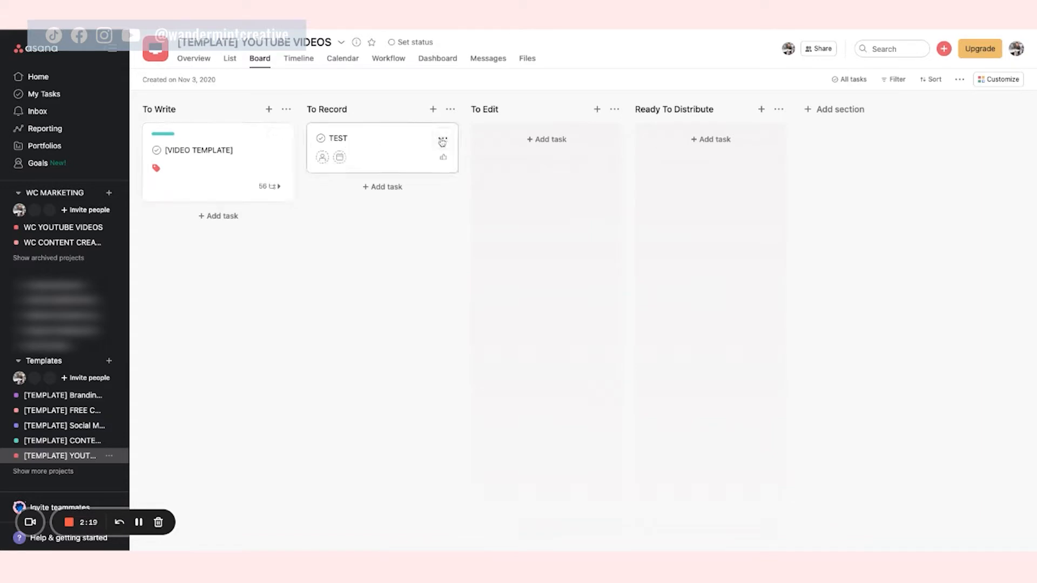
Step: Delete the TEST task from the To Record section
click(442, 138)
click(460, 330)
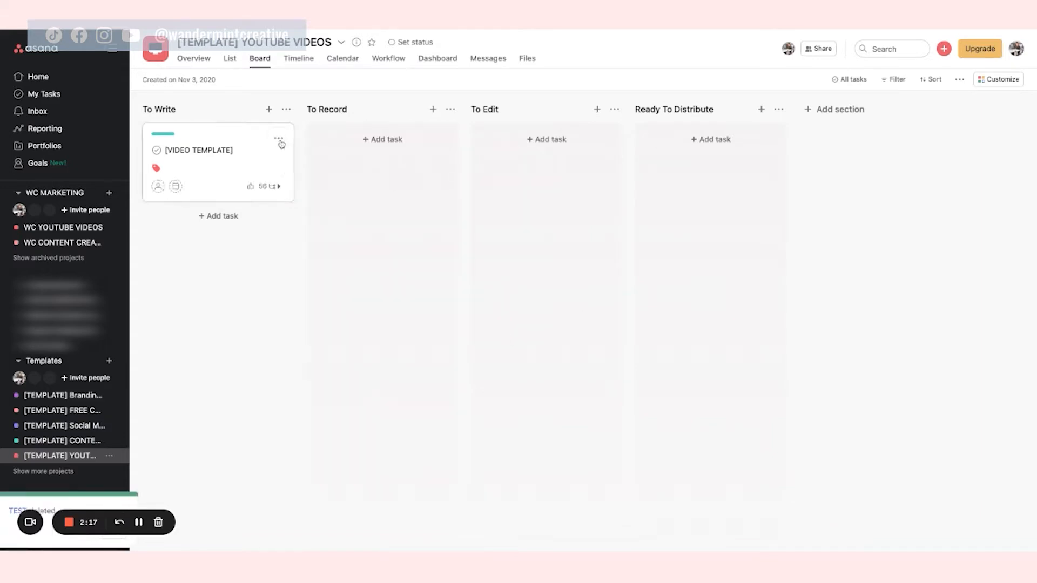
Step: Duplicate the [VIDEO TEMPLATE] task as "TEST VIDEO", keeping the default included items
click(279, 139)
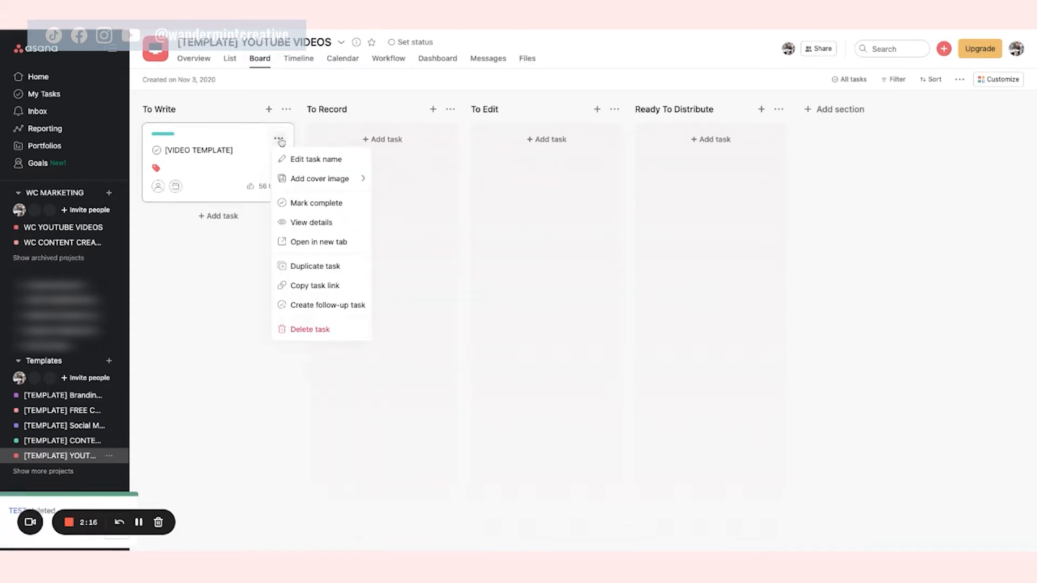
click(323, 267)
text(TEST VIDEO)
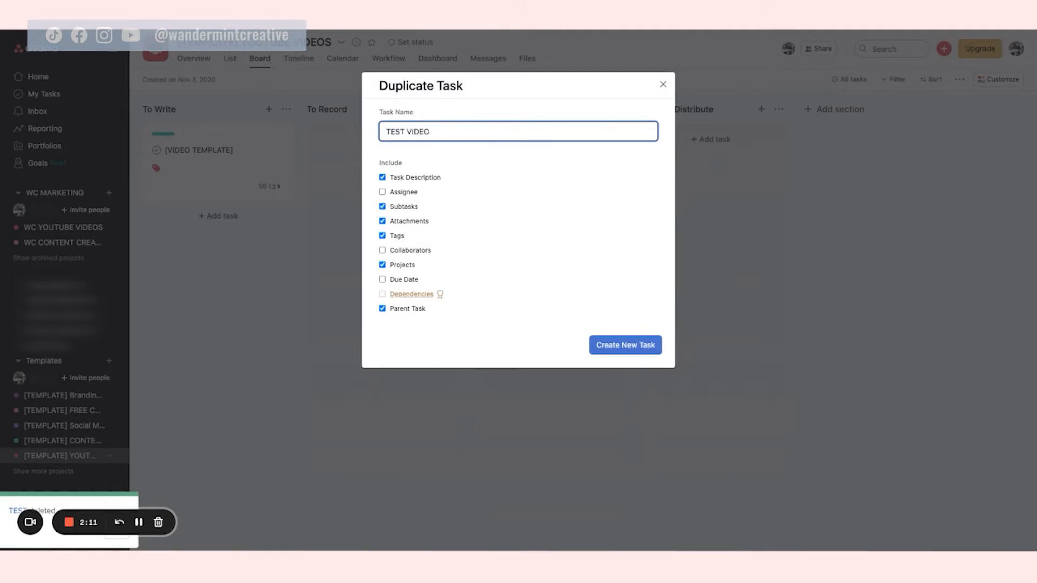
click(621, 352)
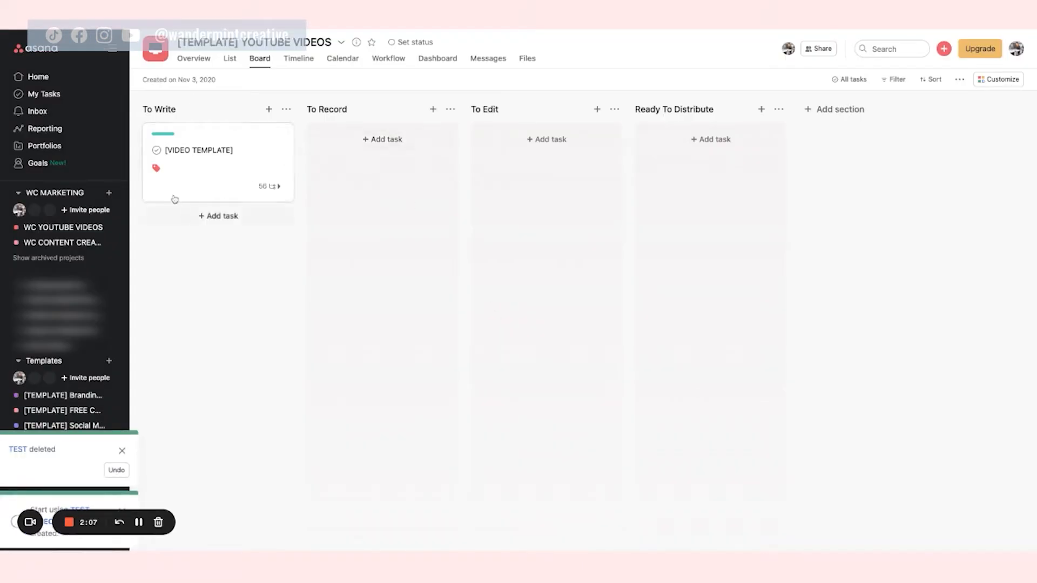
Step: Move the TEST VIDEO card through To Record and To Edit into Ready To Distribute
drag(217, 234, 403, 154)
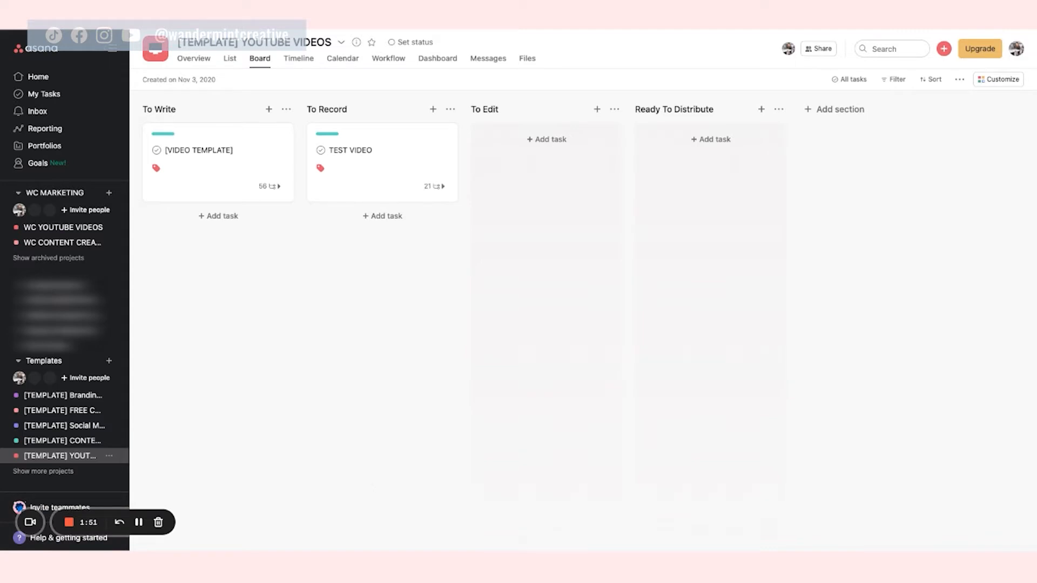
drag(379, 148, 540, 152)
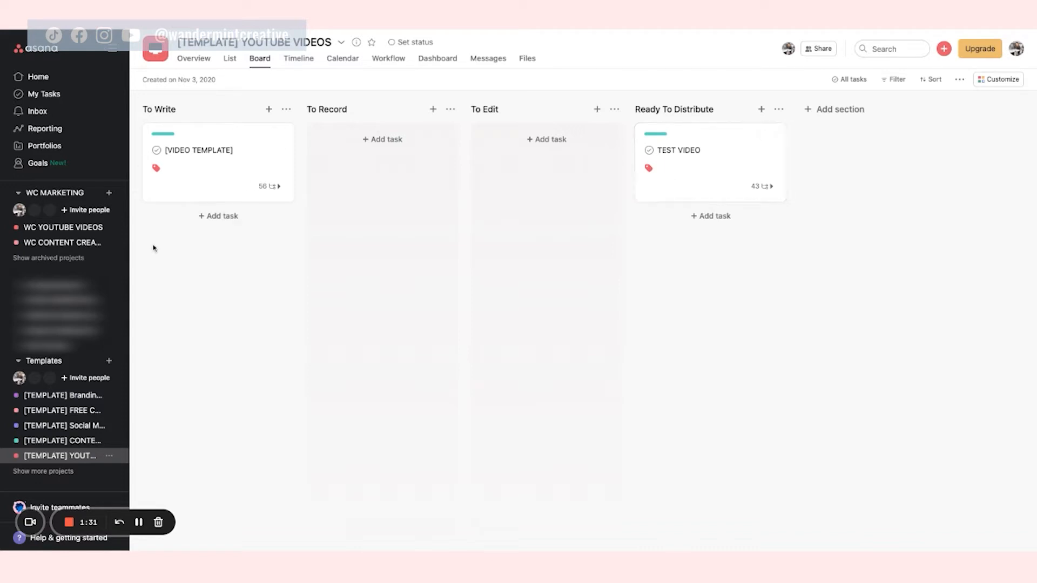
Step: Open the WC YOUTUBE VIDEOS project and look across its board sections as far as COMPLETED
scroll(34, 293, up, 2)
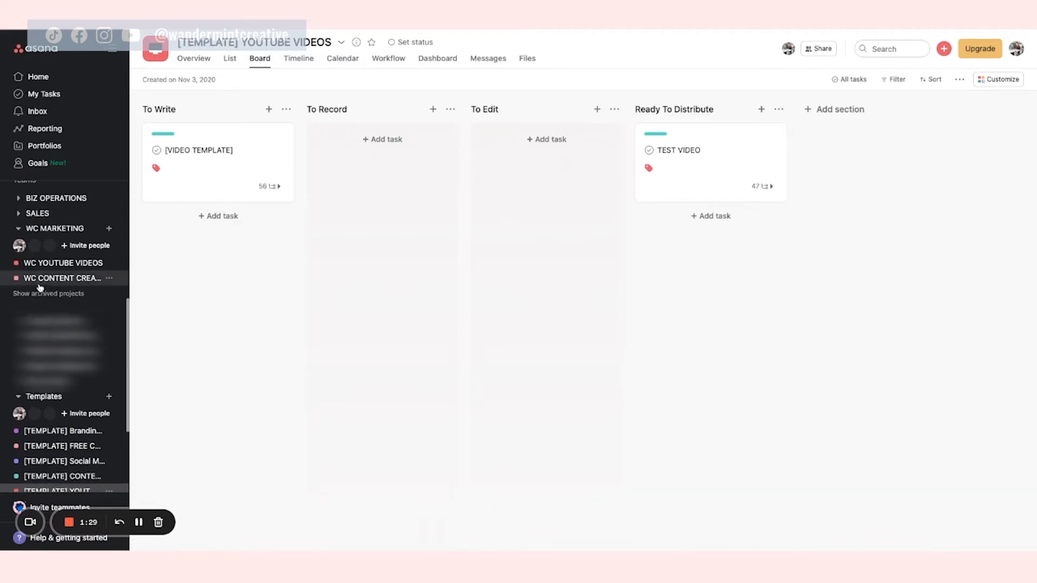
scroll(49, 292, up, 1)
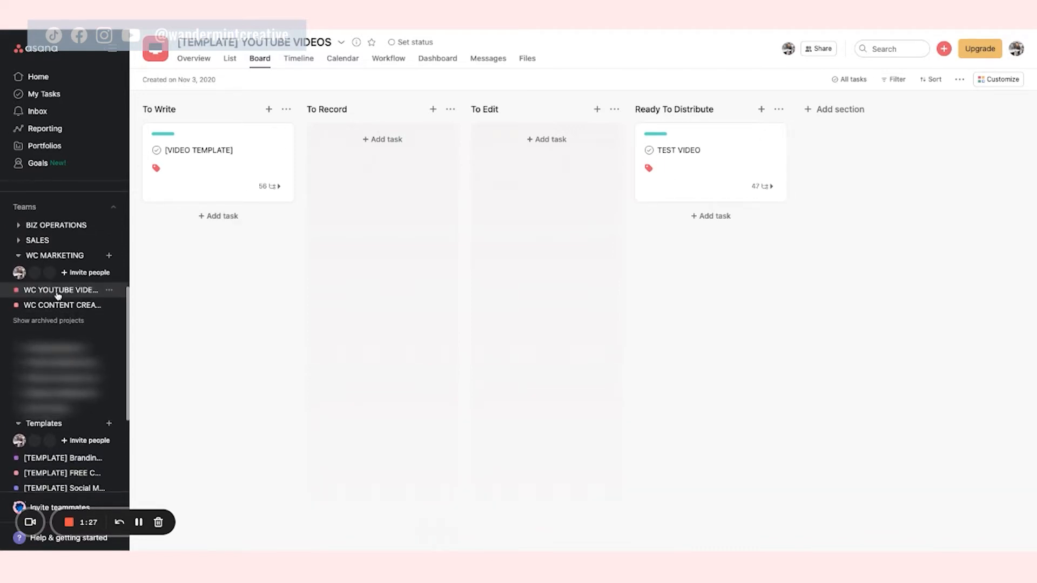
click(58, 292)
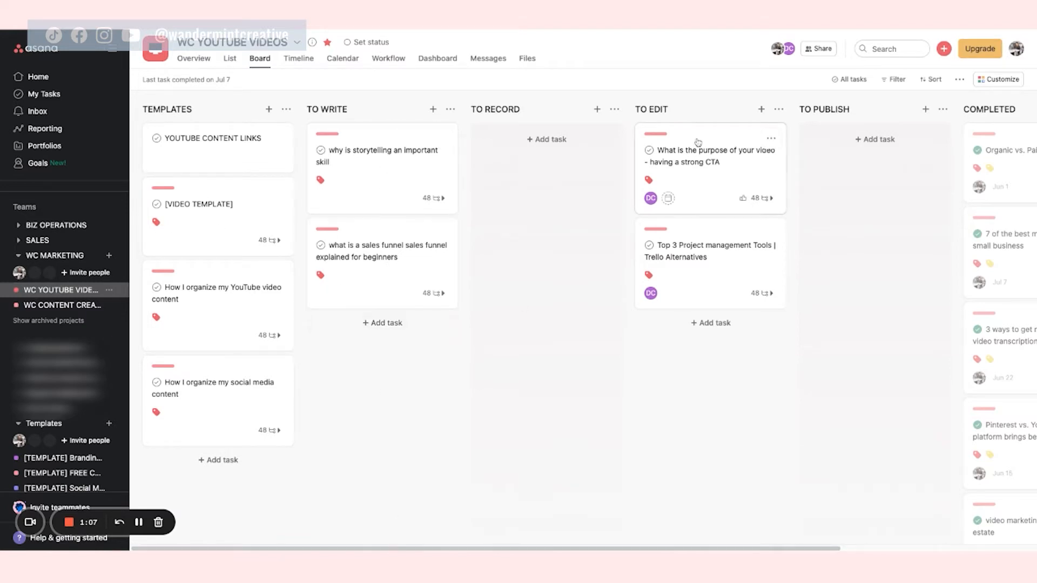
drag(689, 549, 764, 548)
scroll(764, 549, right, 5)
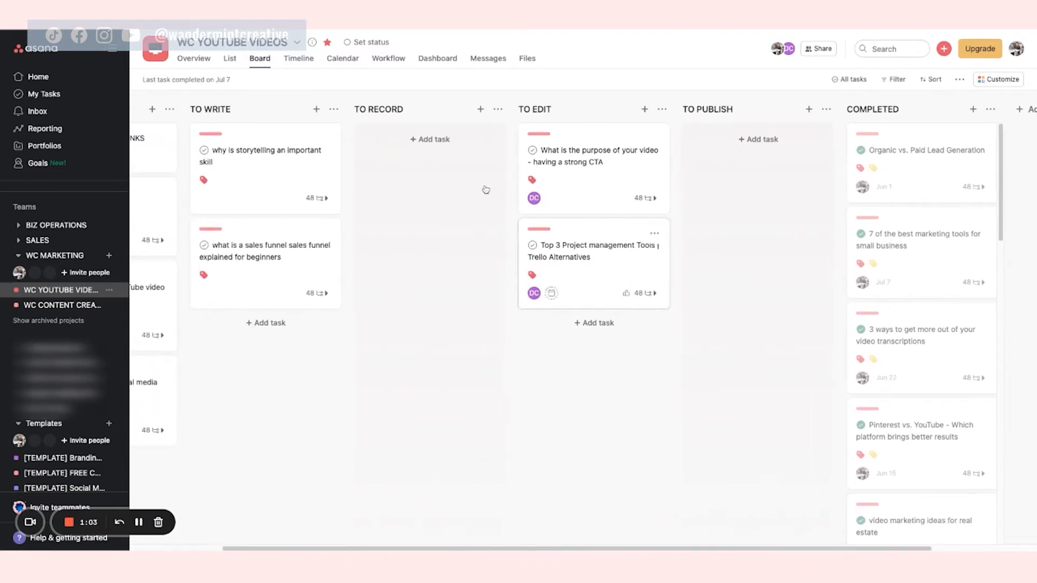
Step: Show the WC YOUTUBE VIDEOS project as a calendar and look through its videos from July back to May 2022
click(339, 60)
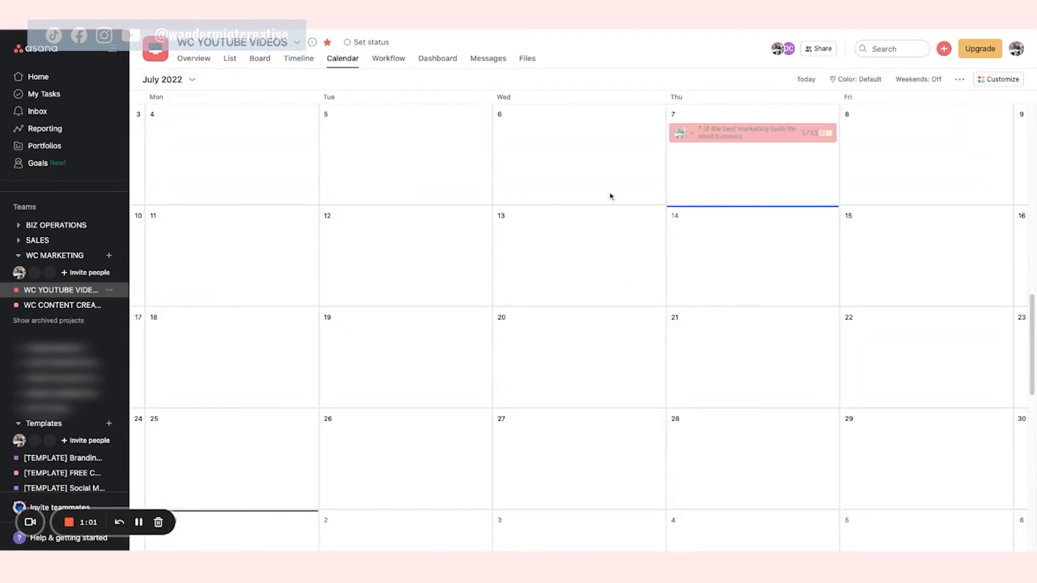
scroll(612, 217, up, 5)
scroll(613, 219, up, 8)
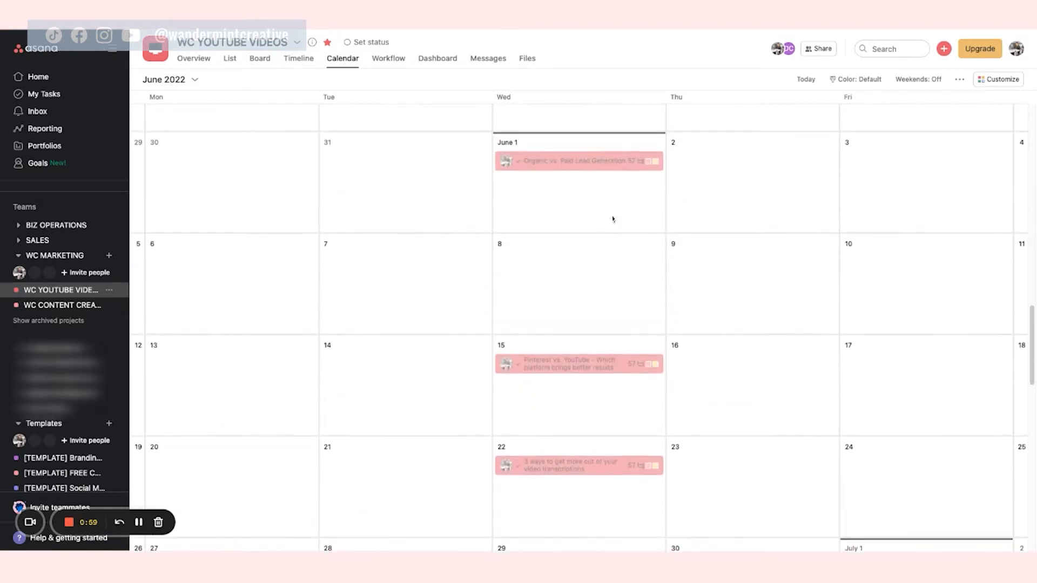
scroll(613, 223, up, 6)
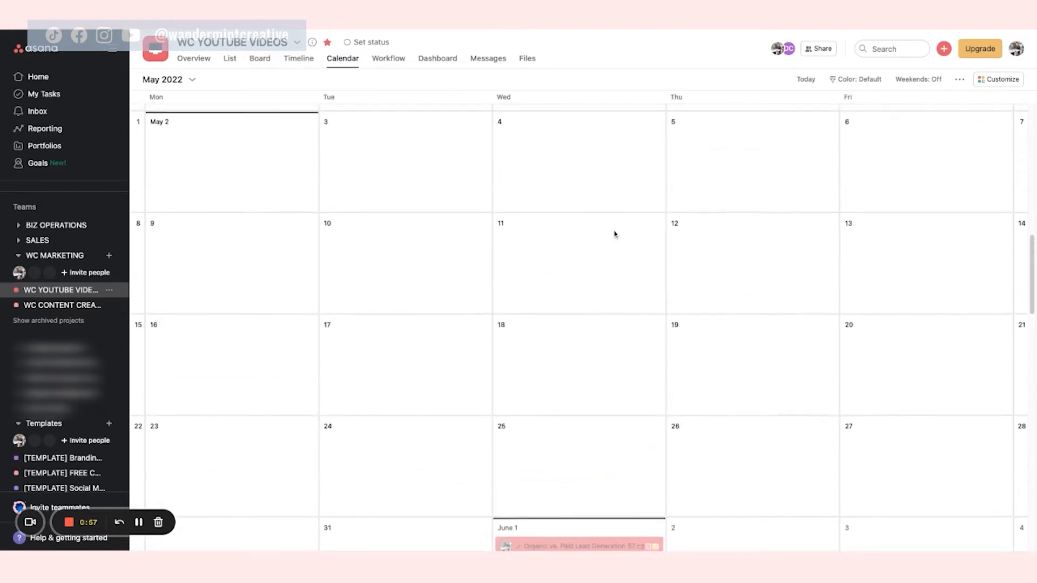
scroll(572, 265, down, 10)
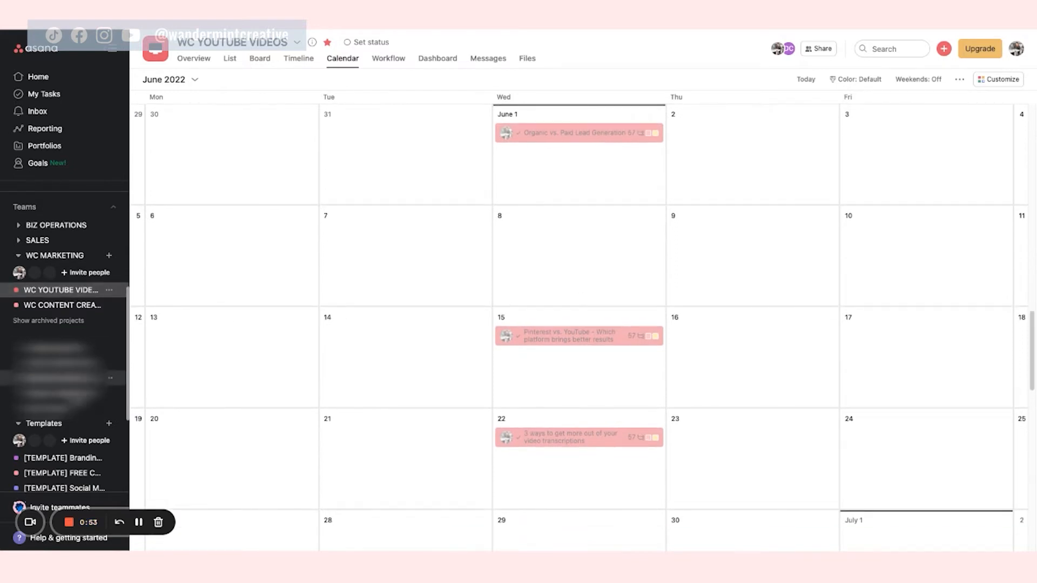
Step: Open the WC CONTENT CREATION CALENDAR project in calendar view and look through the June and July 2022 content
click(58, 306)
click(343, 59)
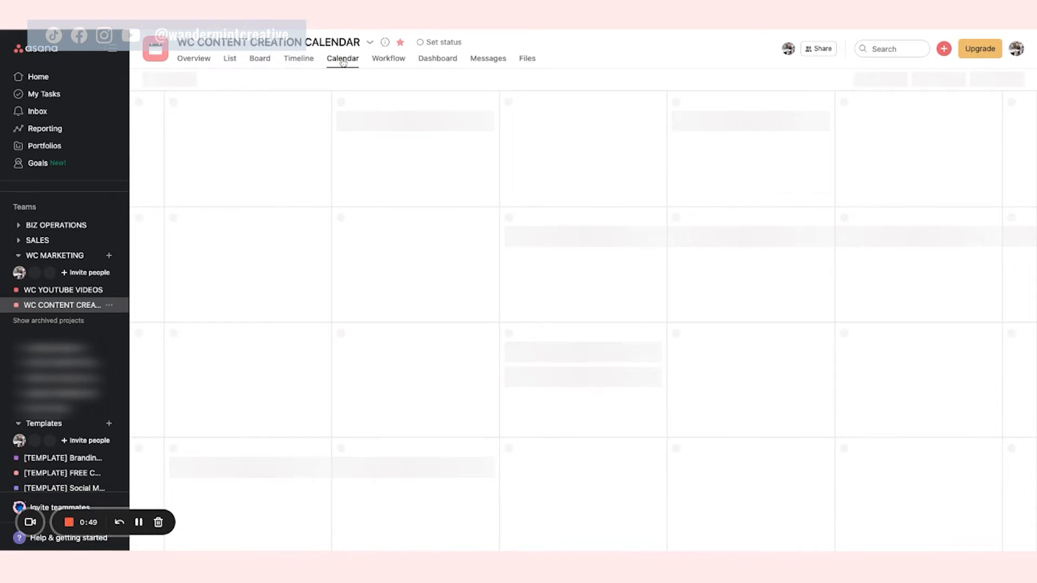
scroll(559, 200, up, 5)
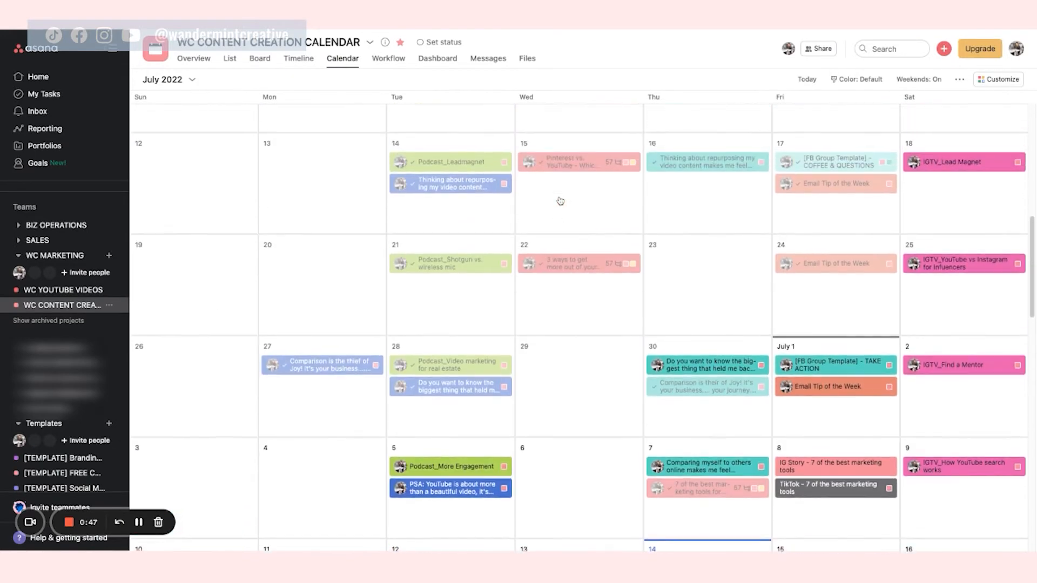
scroll(560, 201, up, 3)
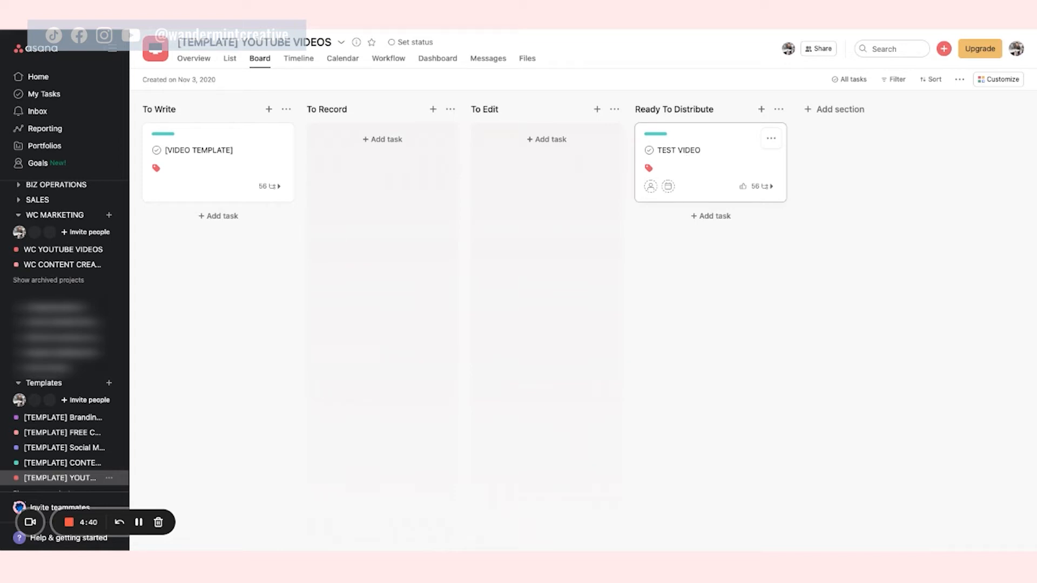
Step: Open the TEST VIDEO task in the YouTube videos template and review its subtasks down to "Schedule YouTube & Teasers"
click(713, 162)
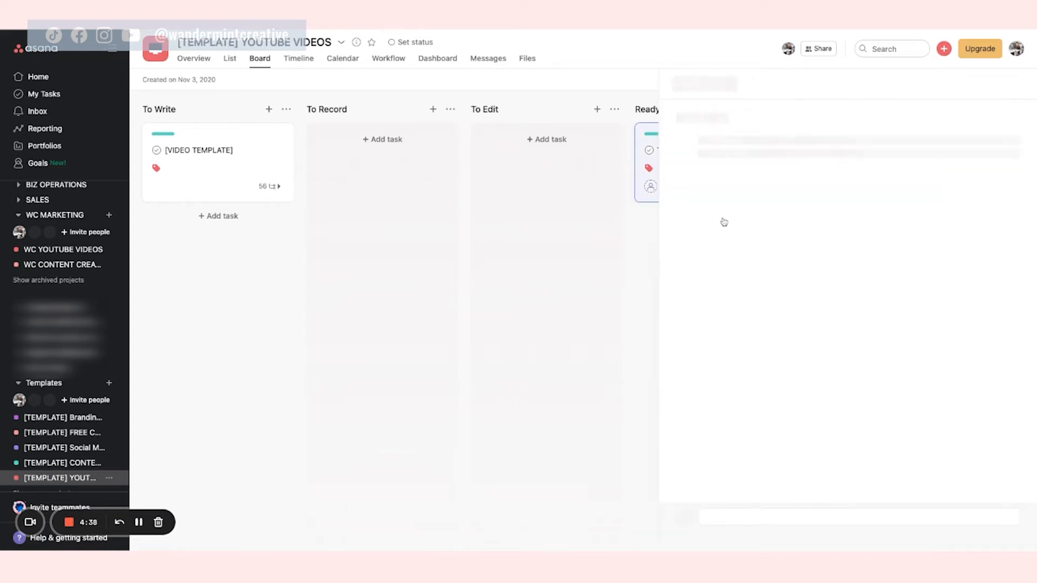
scroll(790, 341, down, 15)
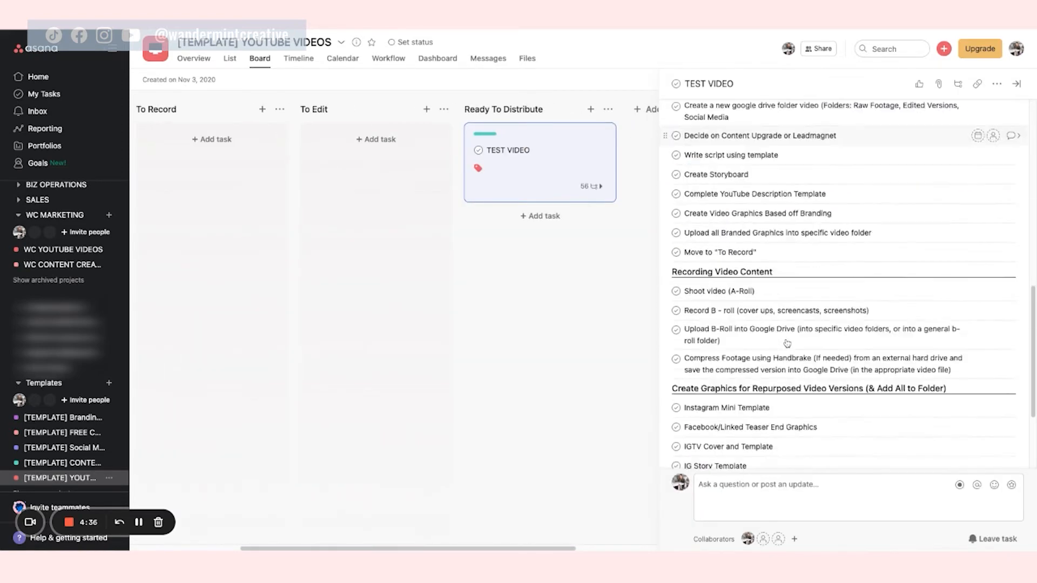
scroll(674, 253, down, 5)
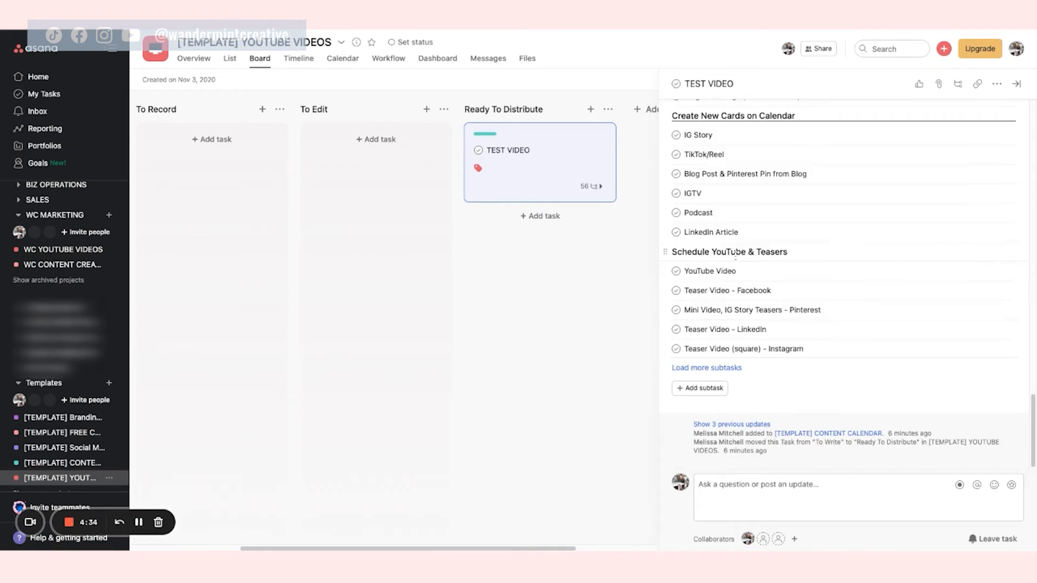
click(678, 252)
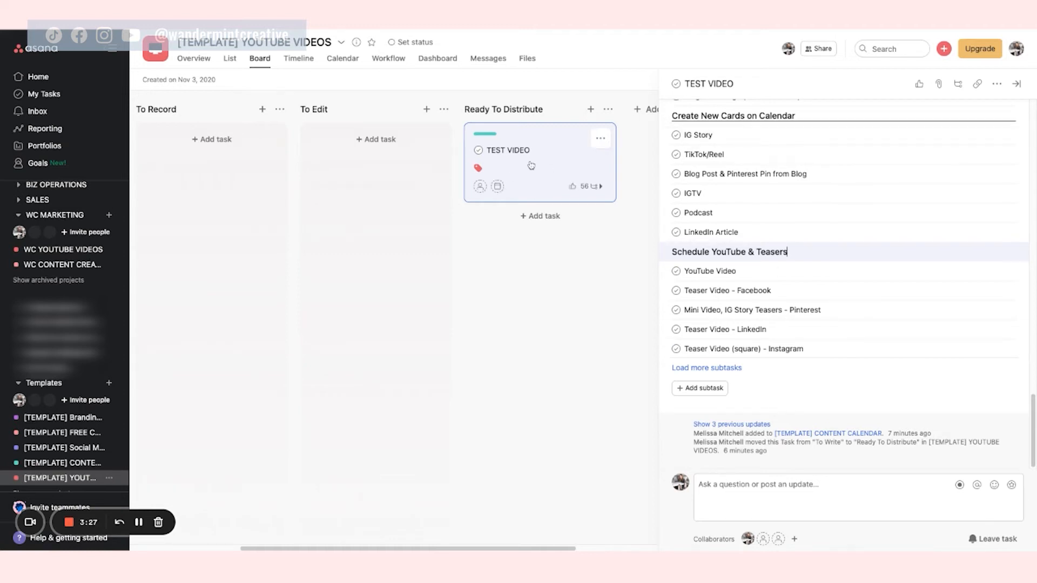
Step: Open the [TEMPLATE] CONTENT CALENDAR project and check the details of the TEST VIDEO task under IN PROGRESS
click(56, 466)
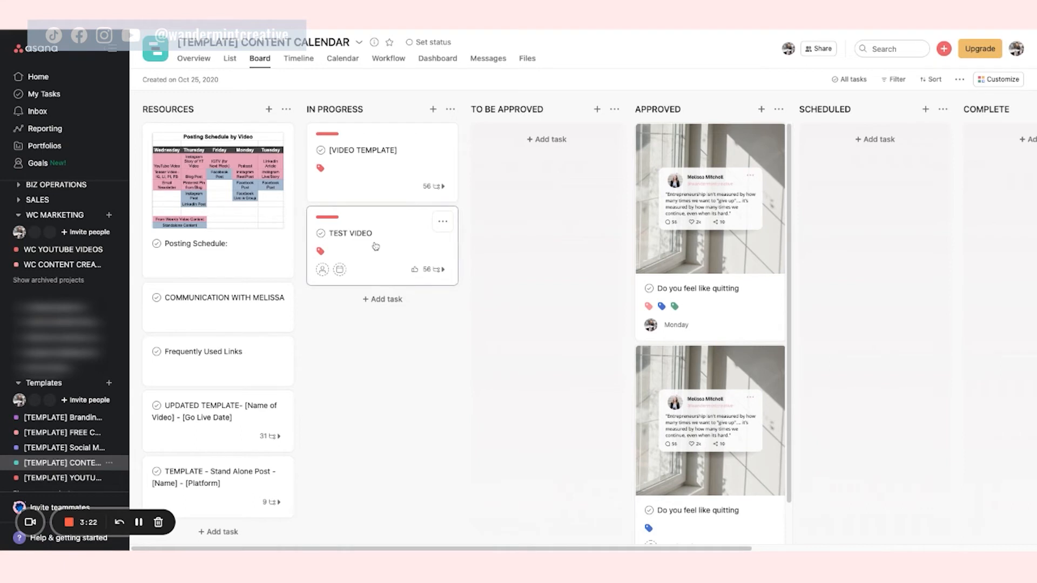
click(376, 247)
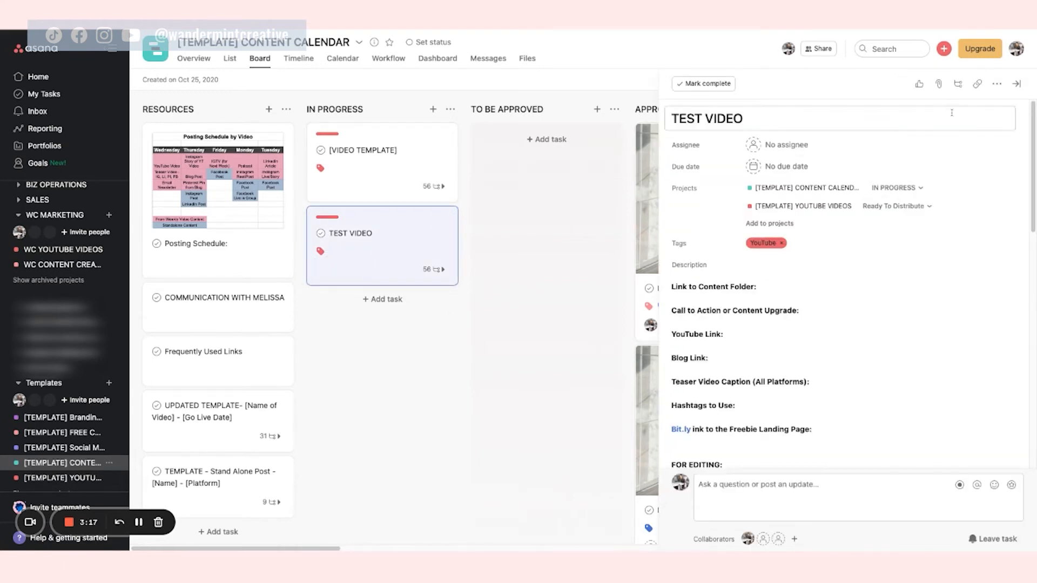
click(502, 243)
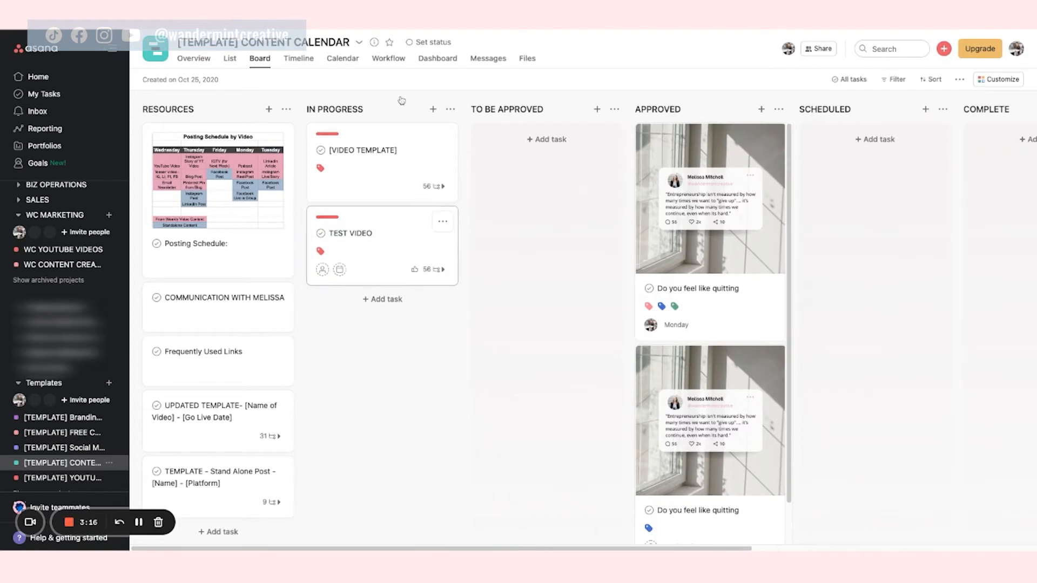
Step: Show the content calendar template in calendar view and add a task named "TEST_IG Video" on July 27, 2022
click(345, 60)
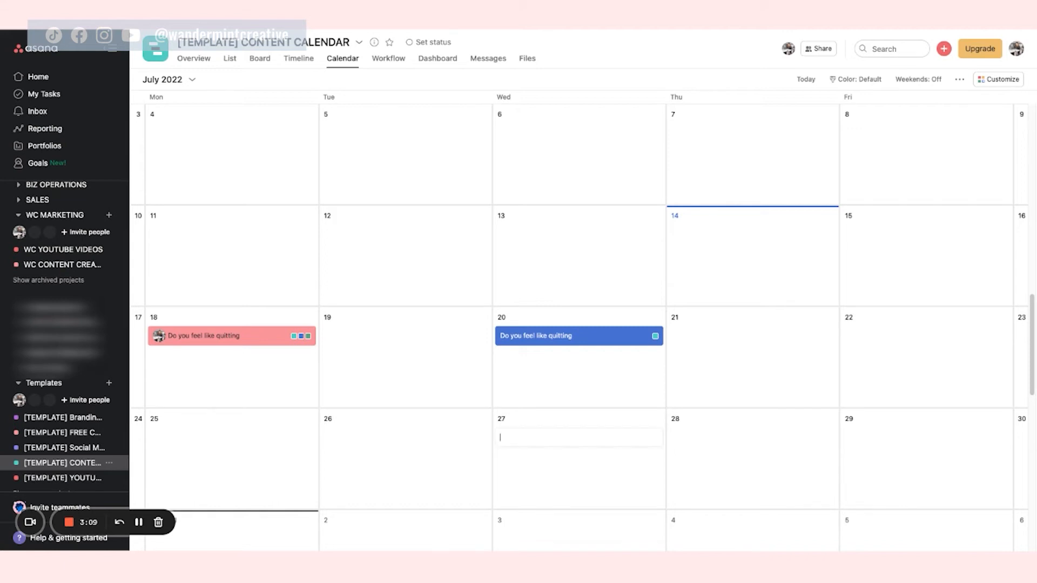
text(TEST_IGTV)
key(BackSpace)
key(BackSpace)
text(Video)
Step: Tag the TEST_IG Video task on July 27 with "igtv" and move it to the SCHEDULED section of the content calendar
click(569, 439)
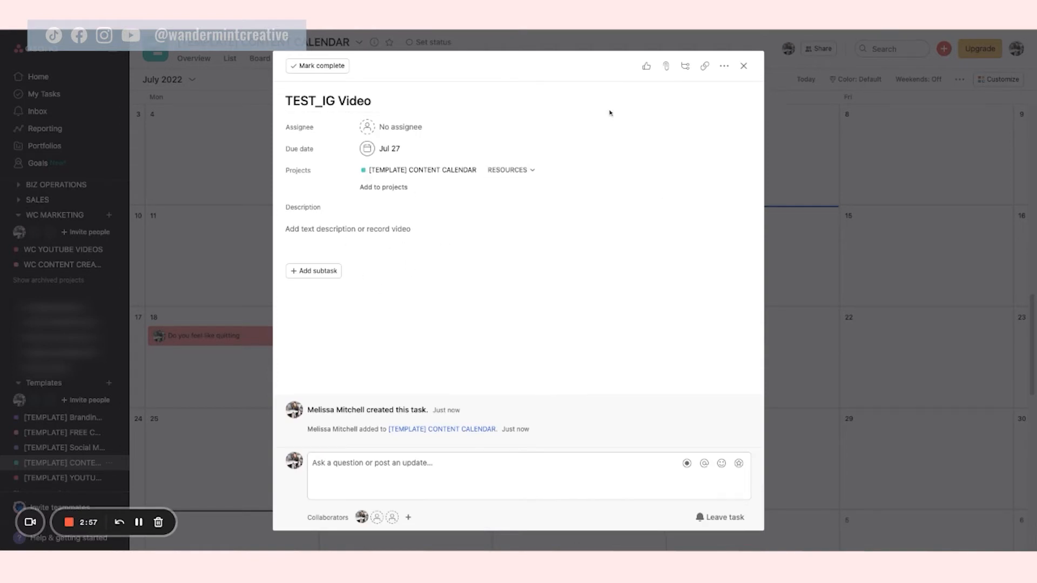
click(723, 66)
click(647, 185)
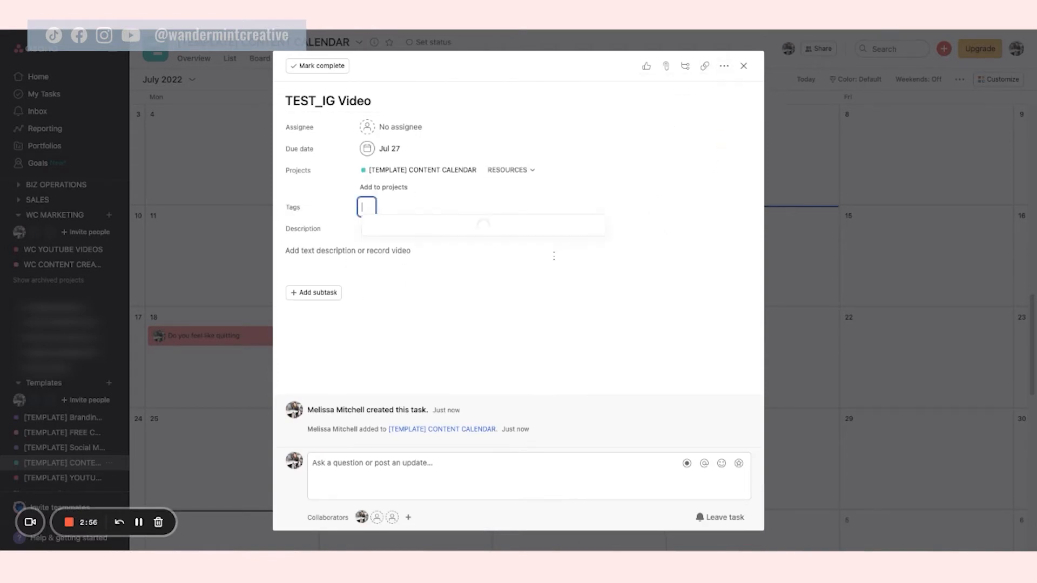
text(igt)
click(413, 227)
click(513, 170)
click(502, 271)
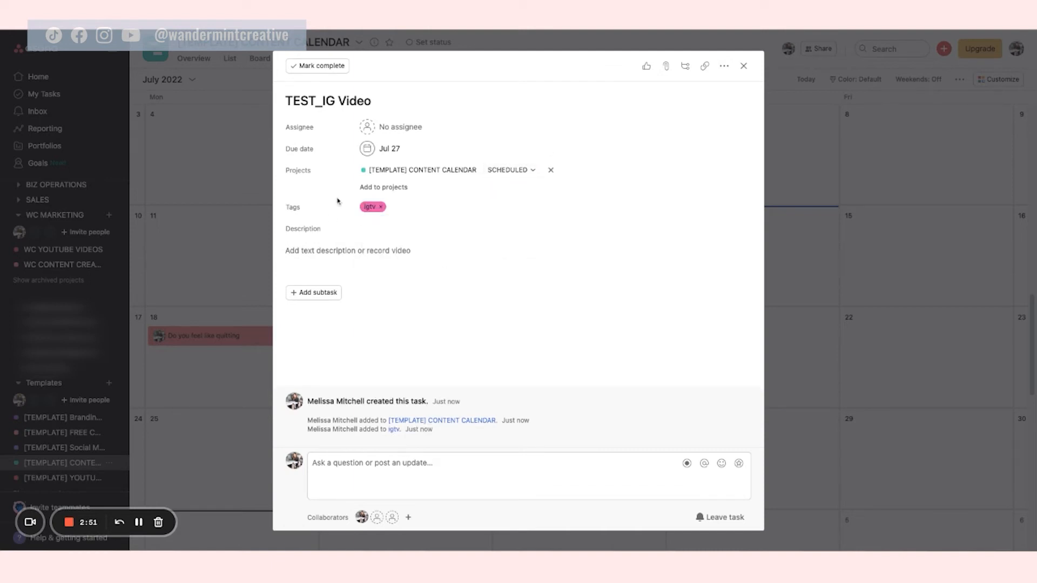
click(743, 65)
Step: Add a task named "TEST TEST_FB Teaser" on July 29, 2022 in the content calendar
click(886, 437)
text(Facdeboo)
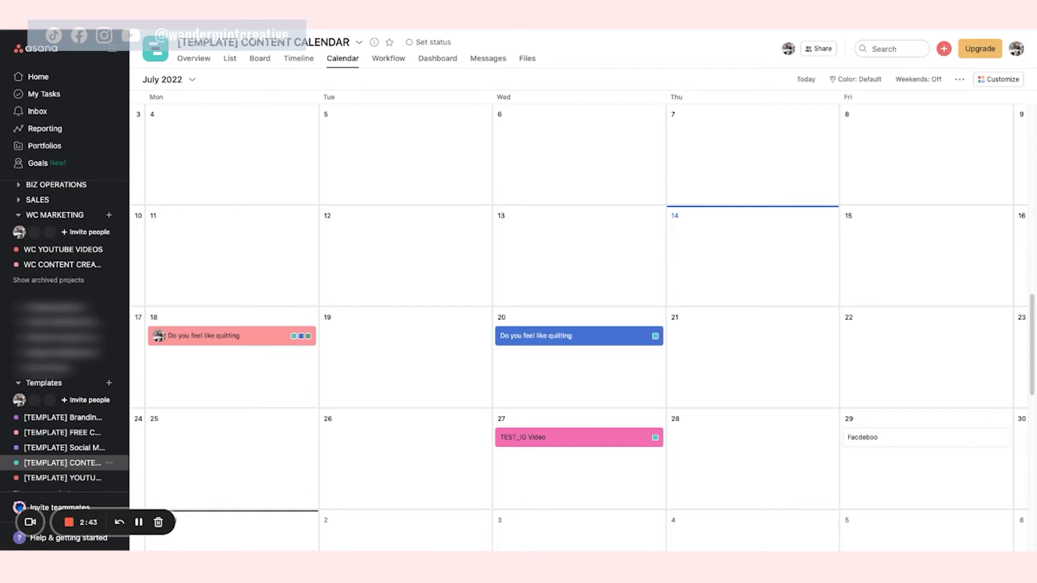
key(BackSpace)
key(BackSpace)
key(BackSpace)
text(TEST)
key(BackSpace)
key(BackSpace)
key(BackSpace)
key(BackSpace)
text(-TE)
key(BackSpace)
key(BackSpace)
text(TEST_FB Teaser)
key(Return)
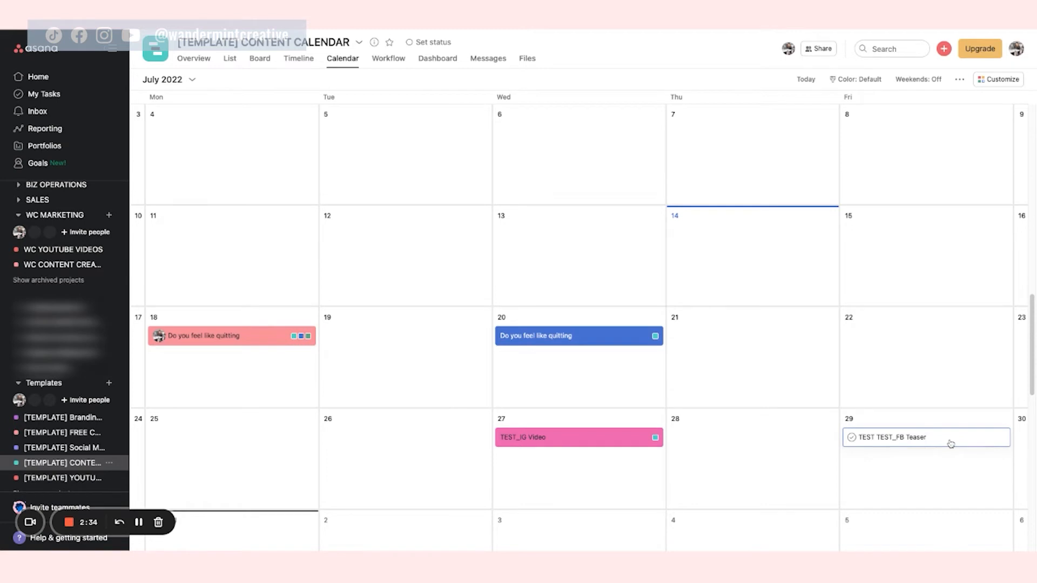
Step: Tag the TEST TEST_FB Teaser task with "Facebook" and move it to the SCHEDULED section
click(950, 444)
click(724, 65)
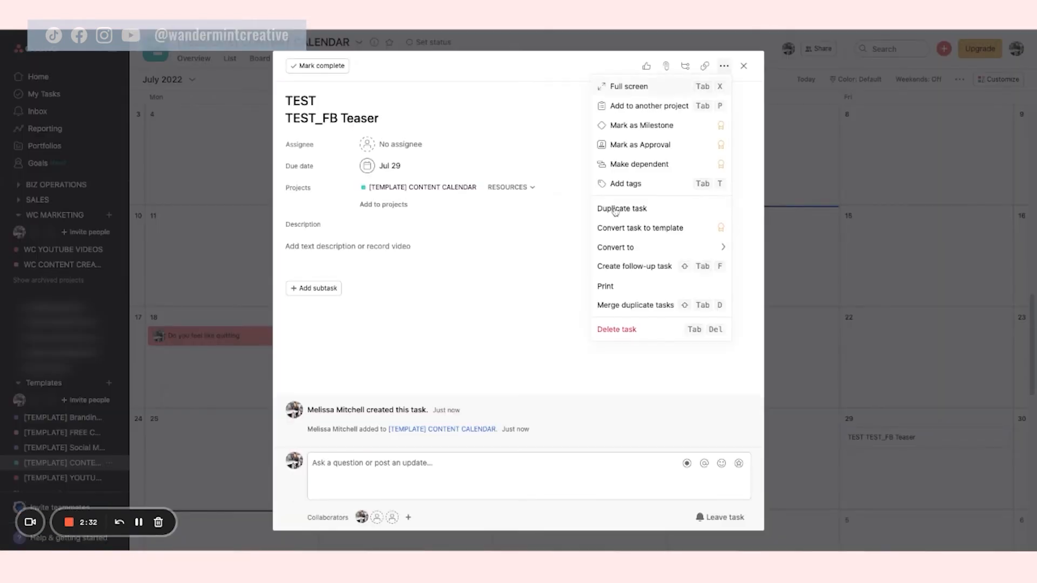
click(648, 185)
text(fac)
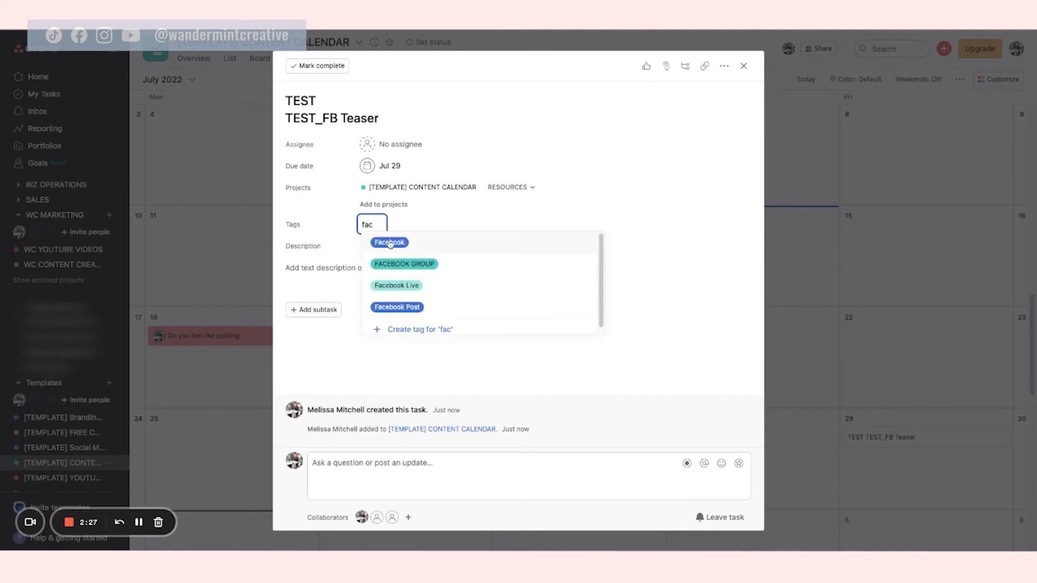
click(390, 243)
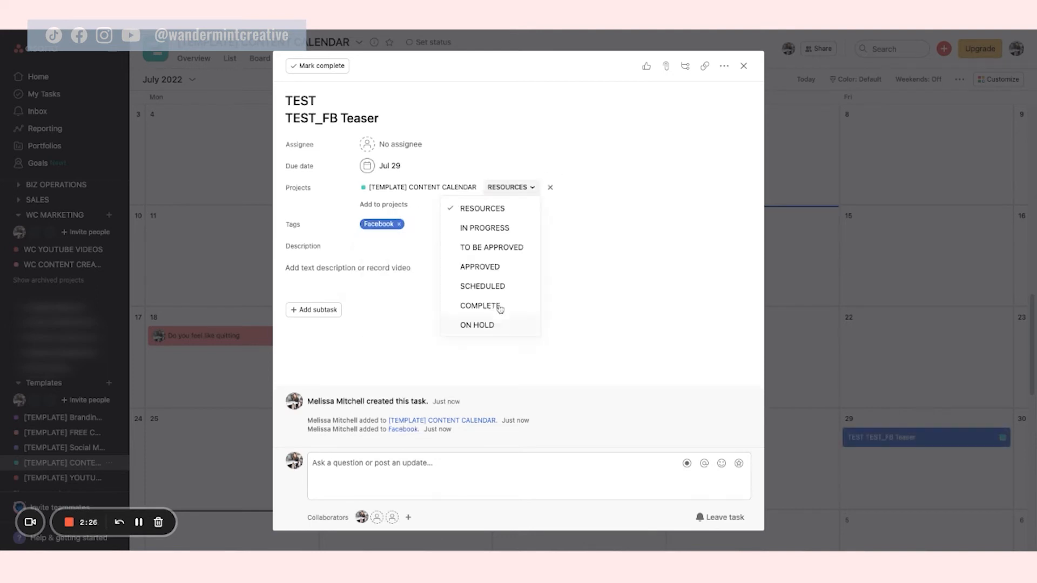
click(495, 283)
Step: Enter "Link" as the description of the TEST TEST_FB Teaser task and close its details
click(368, 270)
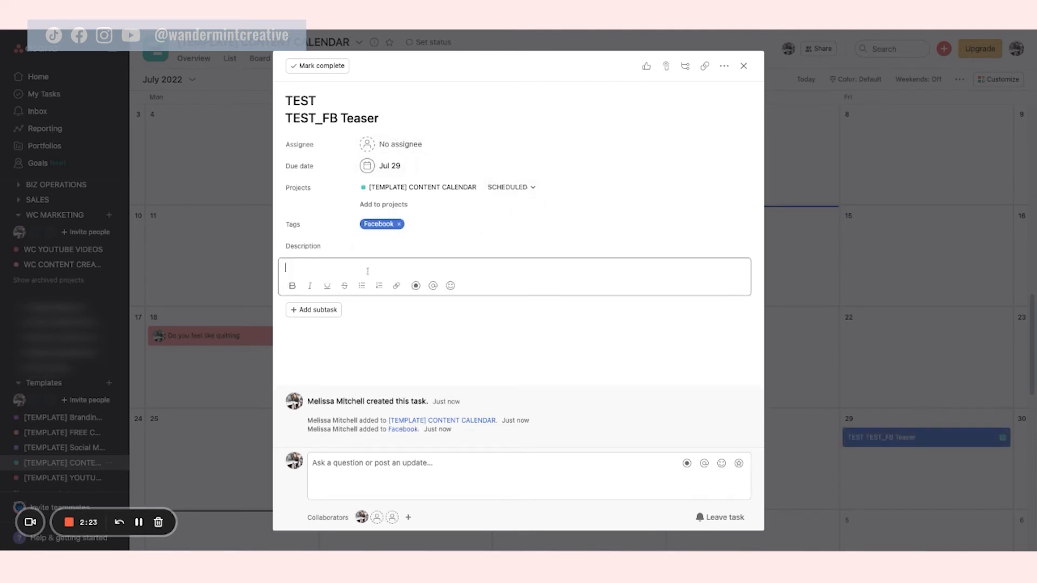
text(Link)
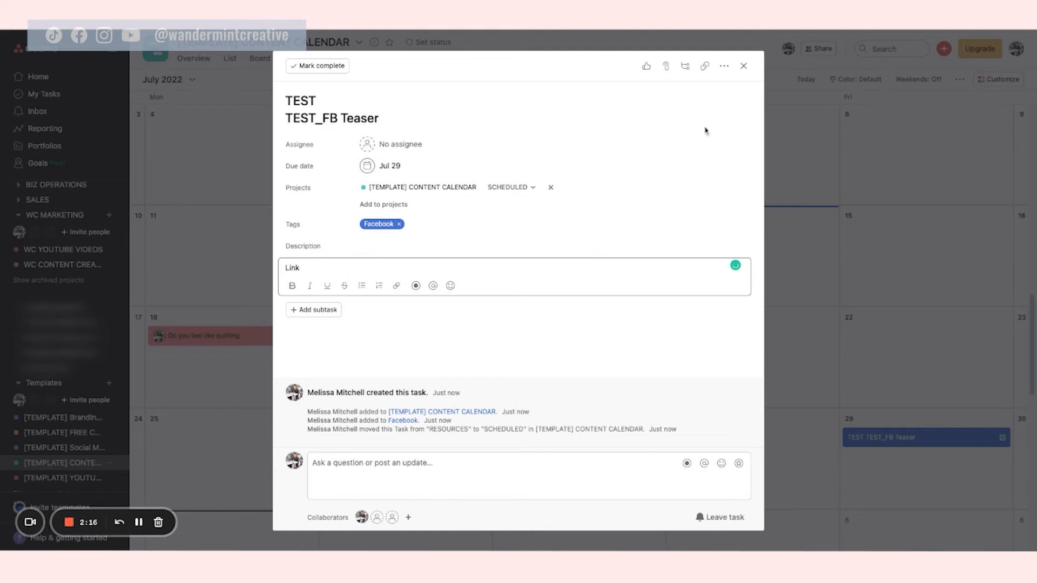
click(744, 67)
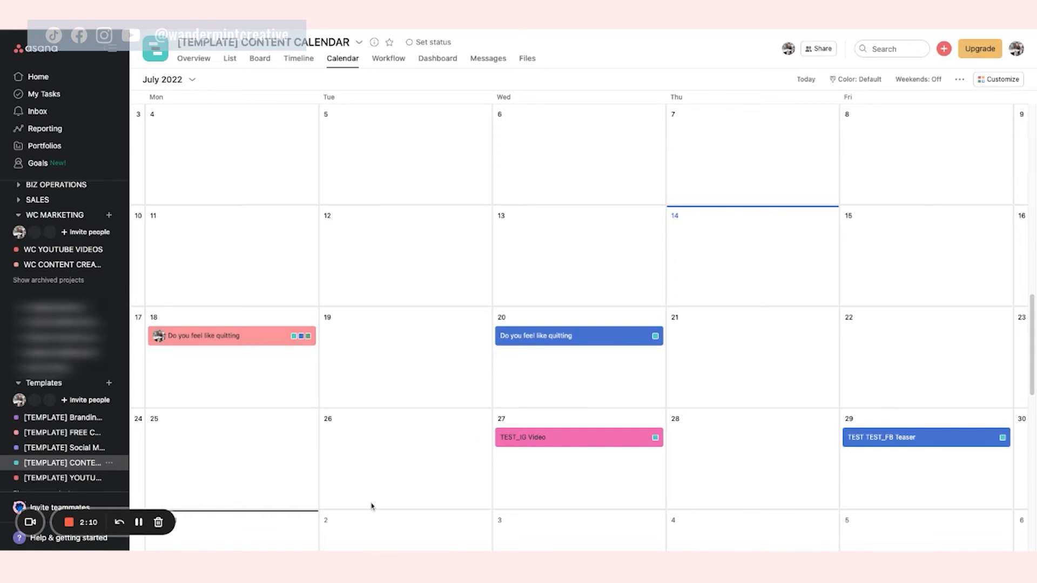
Step: Add a task named "Podcast" on August 2, 2022 in the content calendar
click(383, 536)
text(Podcas)
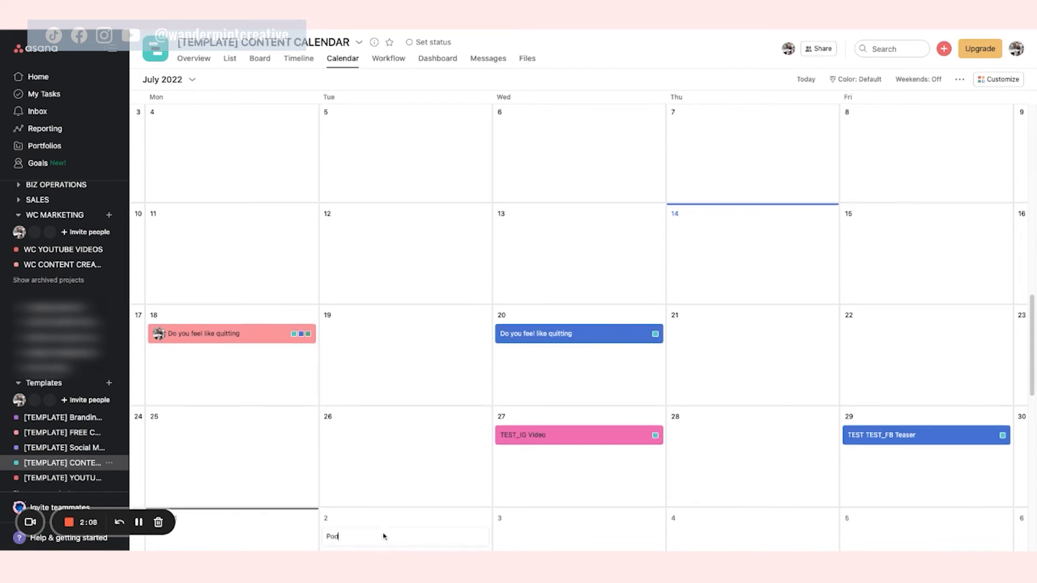
key(Return)
Step: Tag the Podcast task with "Podcast" and move it to the APPROVED section of the content calendar
click(391, 540)
click(724, 65)
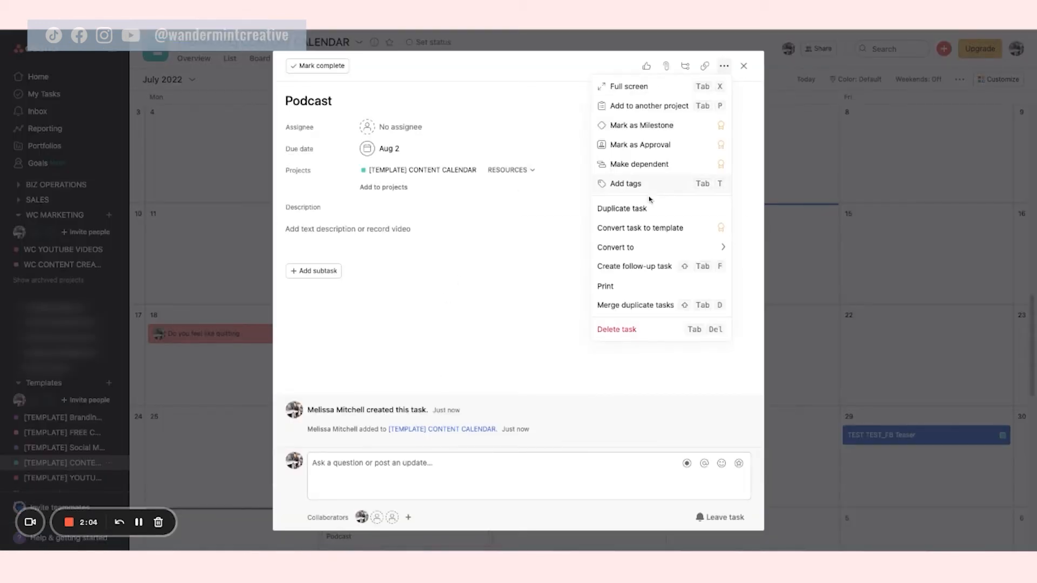
click(646, 189)
text(pod)
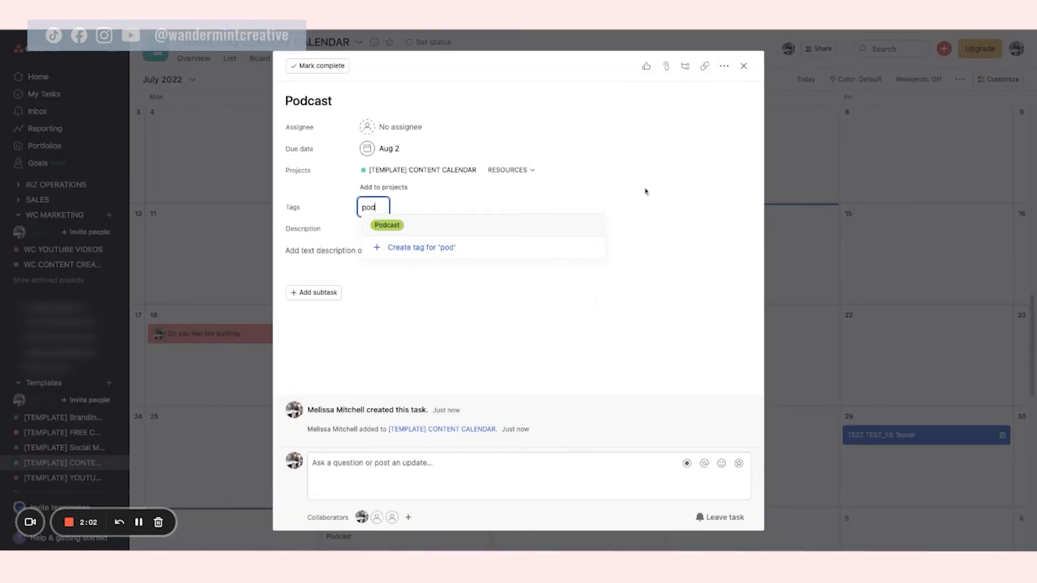
click(469, 224)
click(524, 170)
click(483, 249)
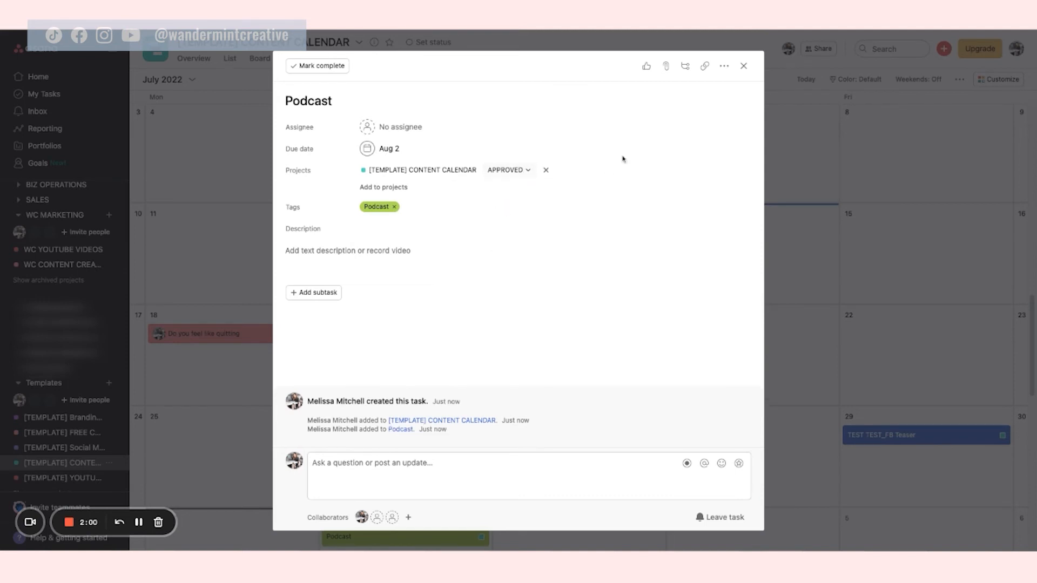
click(743, 66)
Step: In the [TEMPLATE] YOUTUBE VIDEOS project, mark TEST VIDEO's Facebook, Pinterest and LinkedIn teaser subtasks complete and close the task
scroll(600, 321, down, 3)
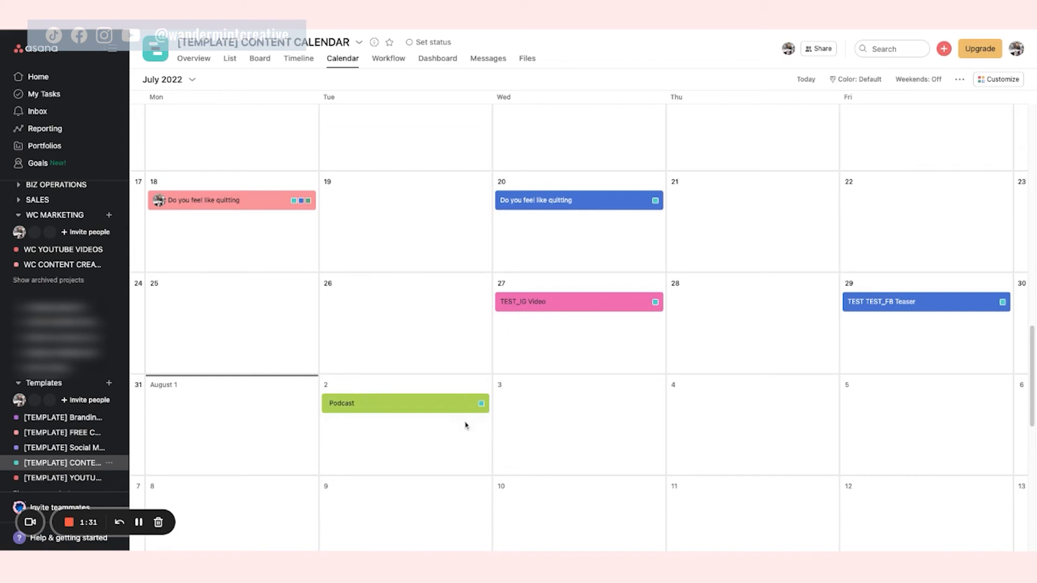
scroll(186, 331, up, 1)
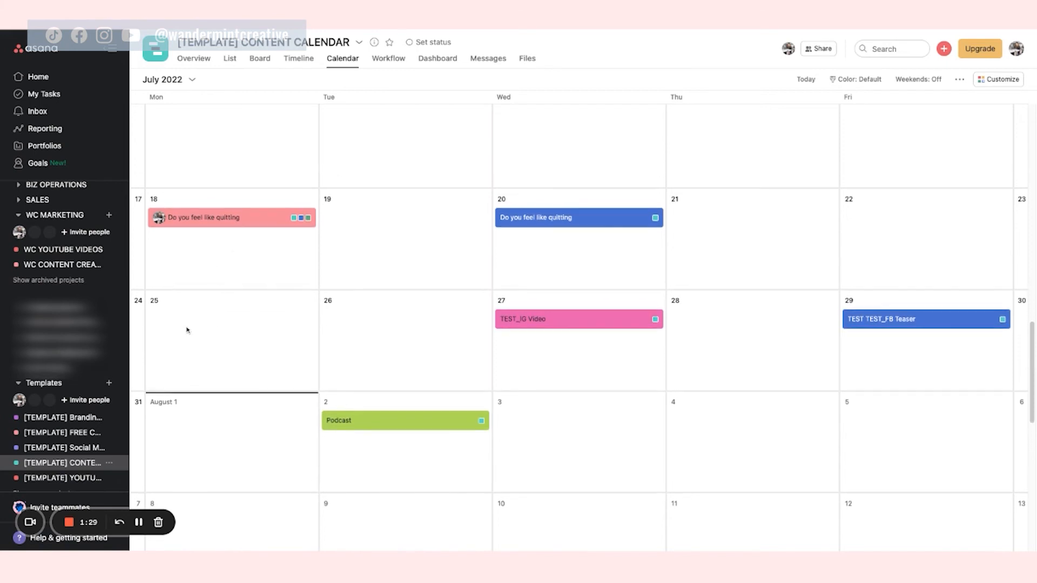
click(72, 478)
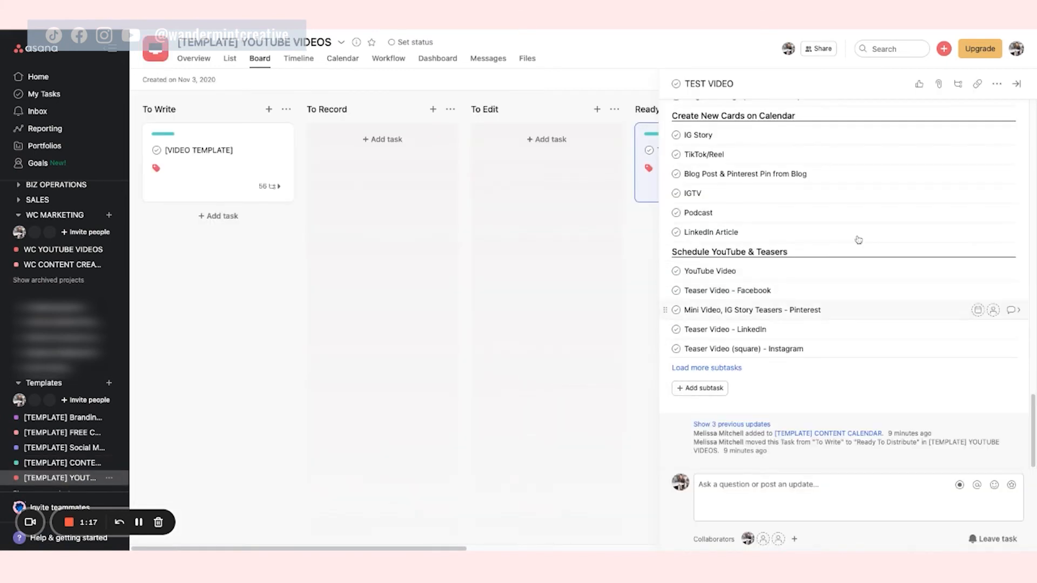
click(676, 291)
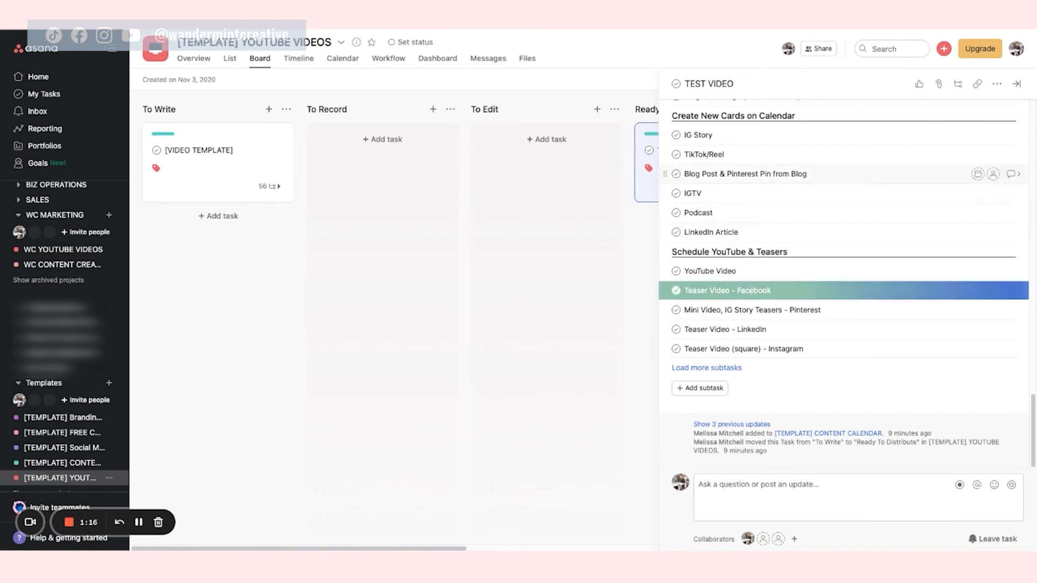
click(675, 310)
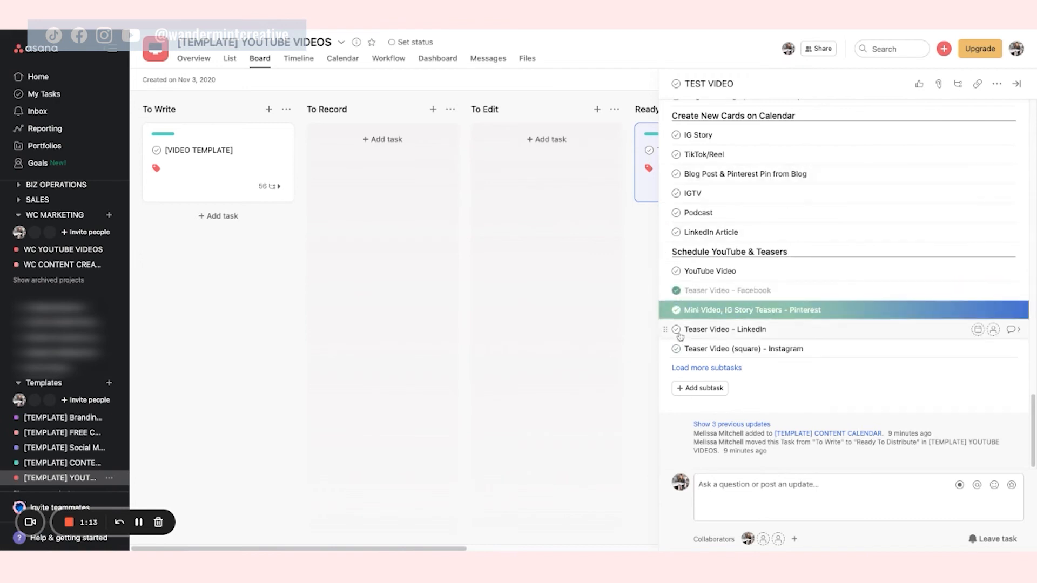
click(676, 329)
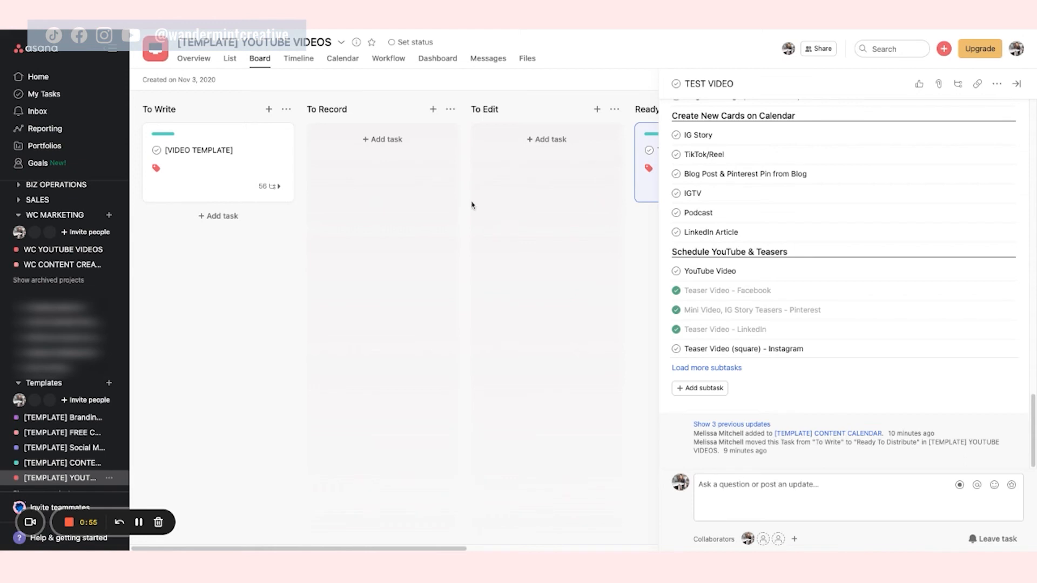
key(Escape)
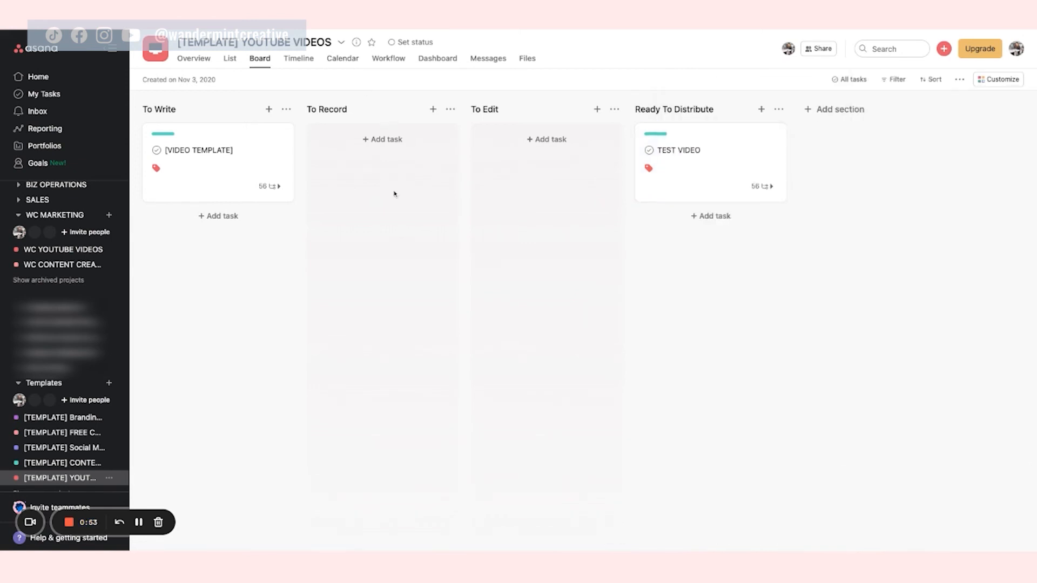